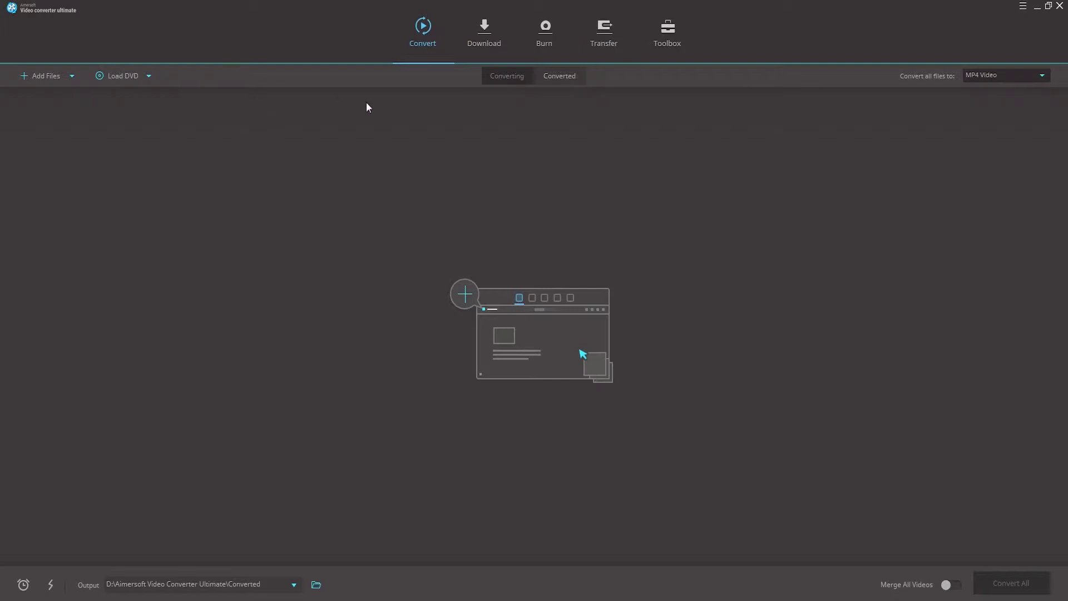
- Switch to the Burn section, then dismiss the file browser and disc loading options
{"action": "left_click", "coordinate": [547, 44]}
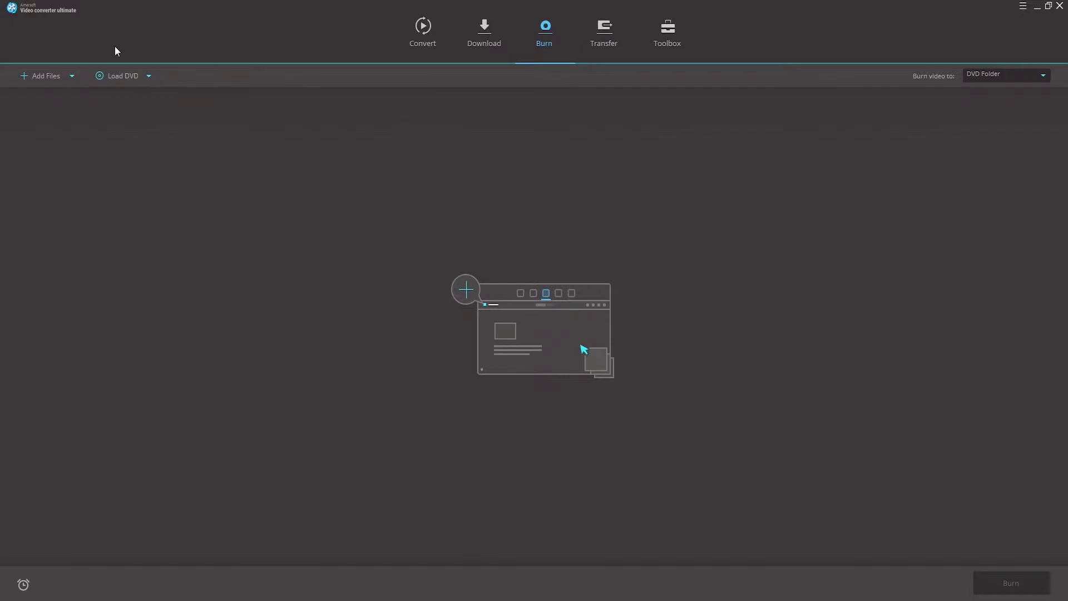
{"action": "left_click", "coordinate": [65, 75]}
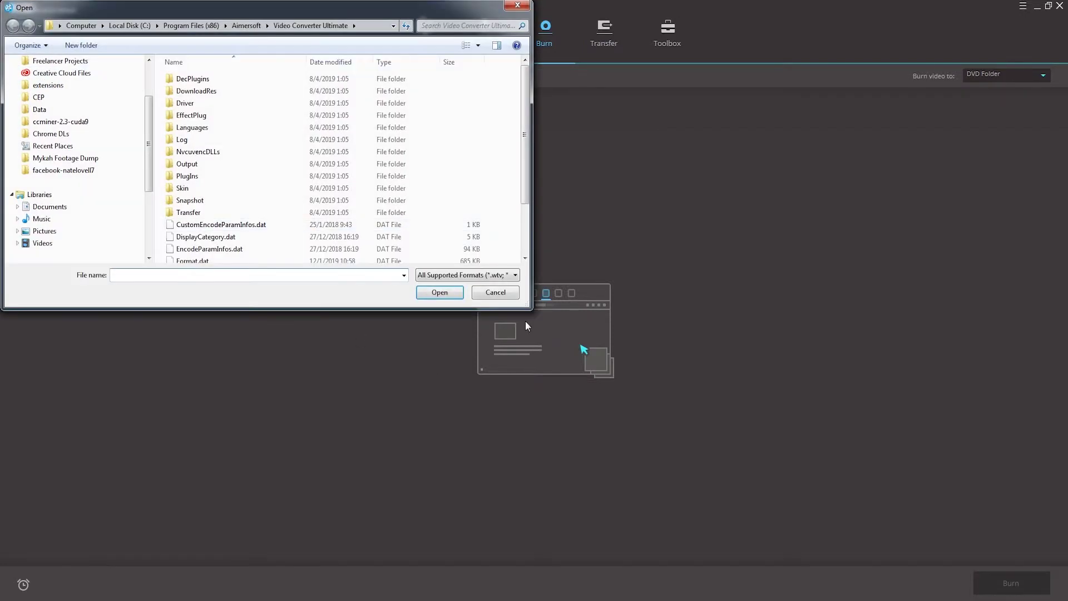
{"action": "key", "text": "Escape"}
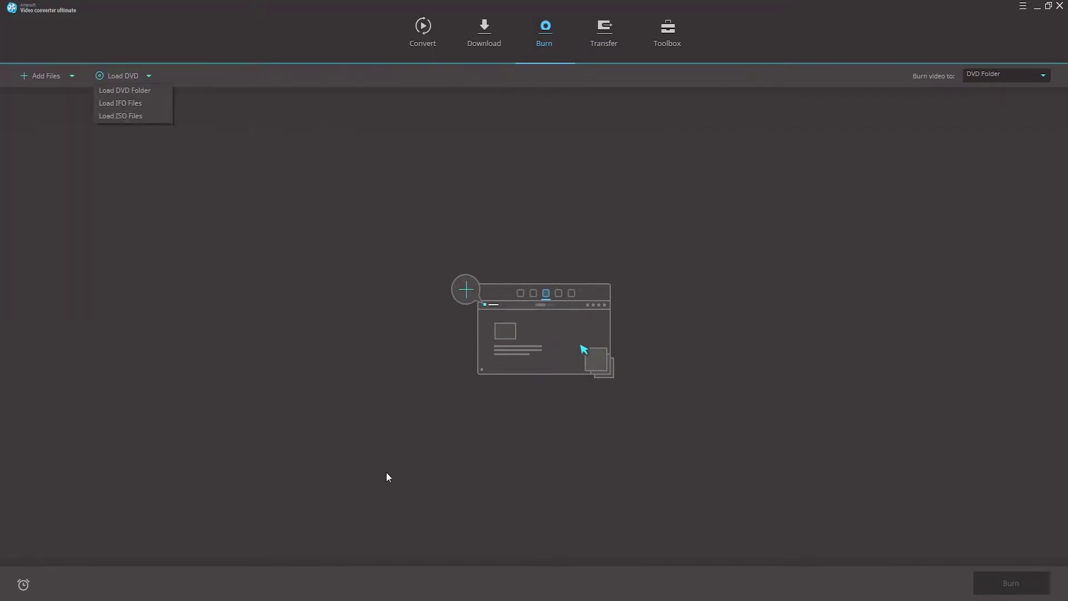
{"action": "left_click", "coordinate": [72, 76]}
{"action": "left_click", "coordinate": [170, 100]}
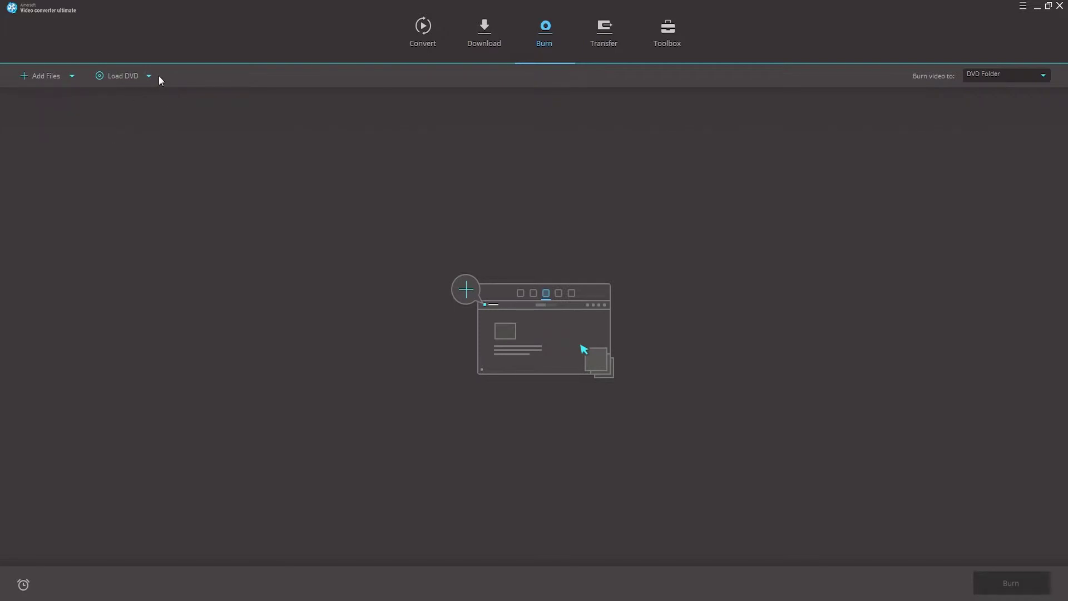
- Load the ISO disc image from Downloads via Load ISO Files, keeping Main Movie only
{"action": "left_click", "coordinate": [149, 76]}
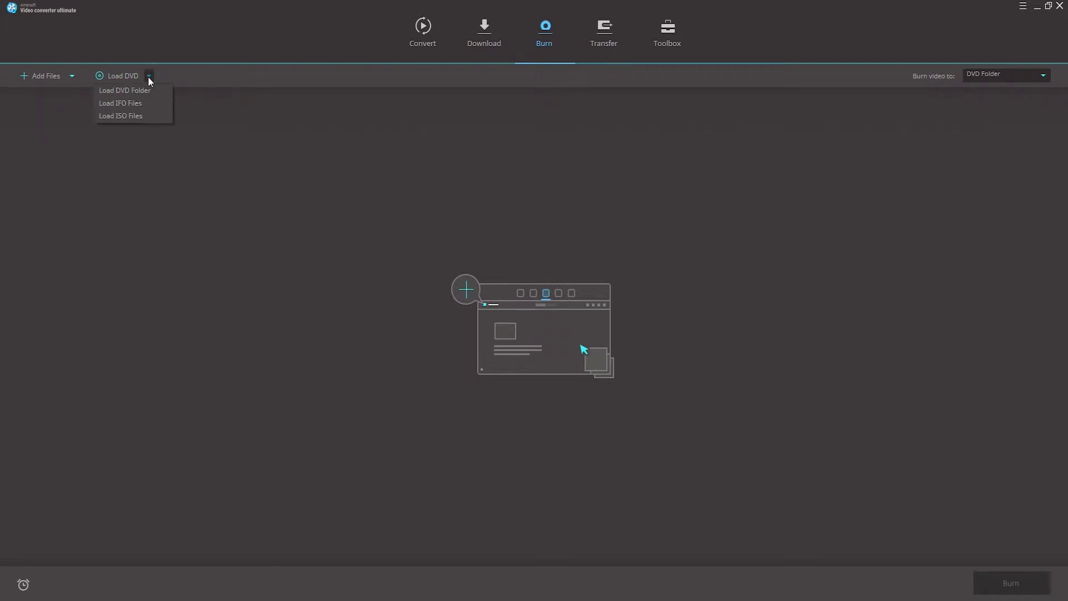
{"action": "left_click", "coordinate": [111, 117]}
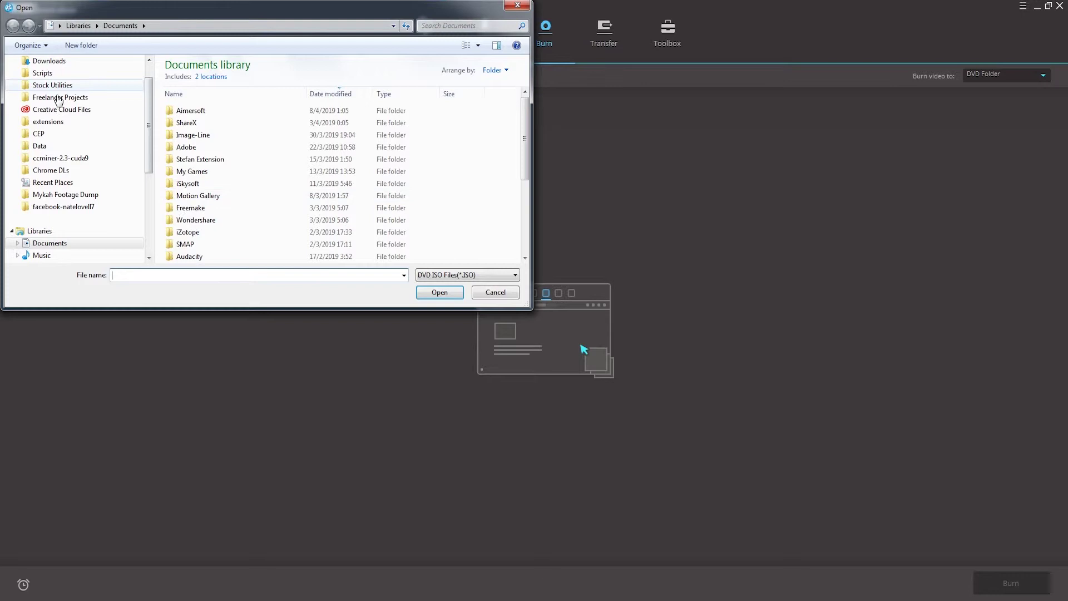
{"action": "left_click", "coordinate": [51, 63]}
{"action": "double_click", "coordinate": [226, 162]}
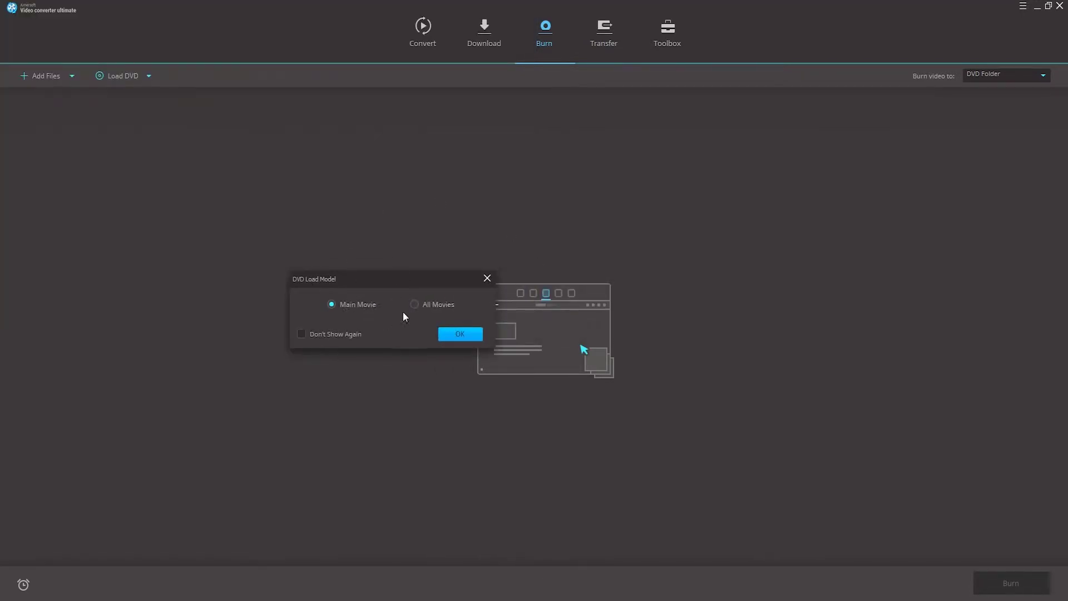
{"action": "left_click", "coordinate": [369, 303]}
{"action": "left_click", "coordinate": [461, 334]}
{"action": "left_click", "coordinate": [427, 39]}
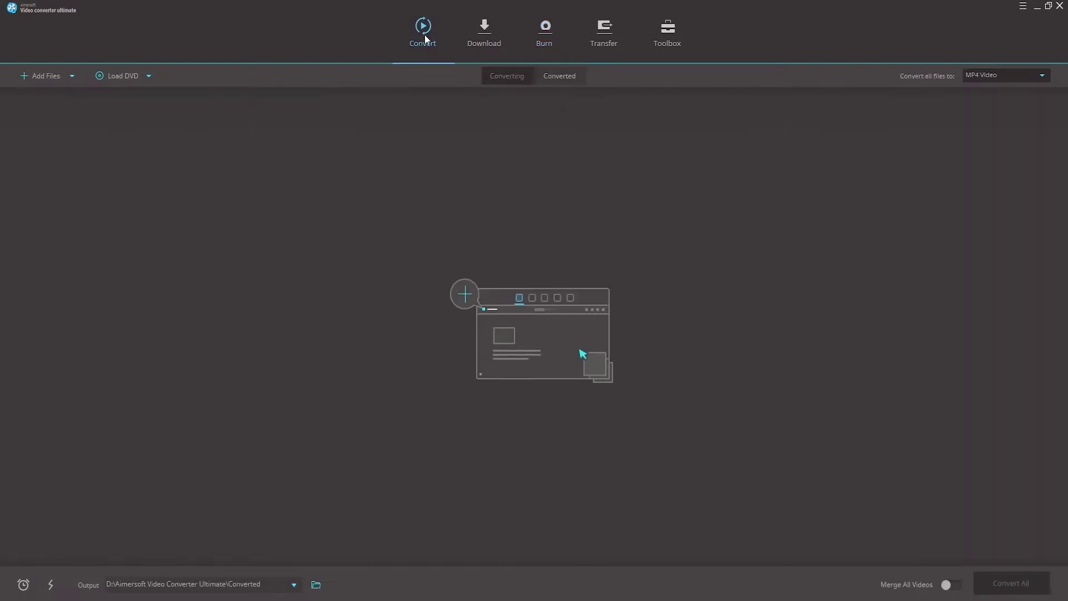
{"action": "left_click", "coordinate": [564, 75]}
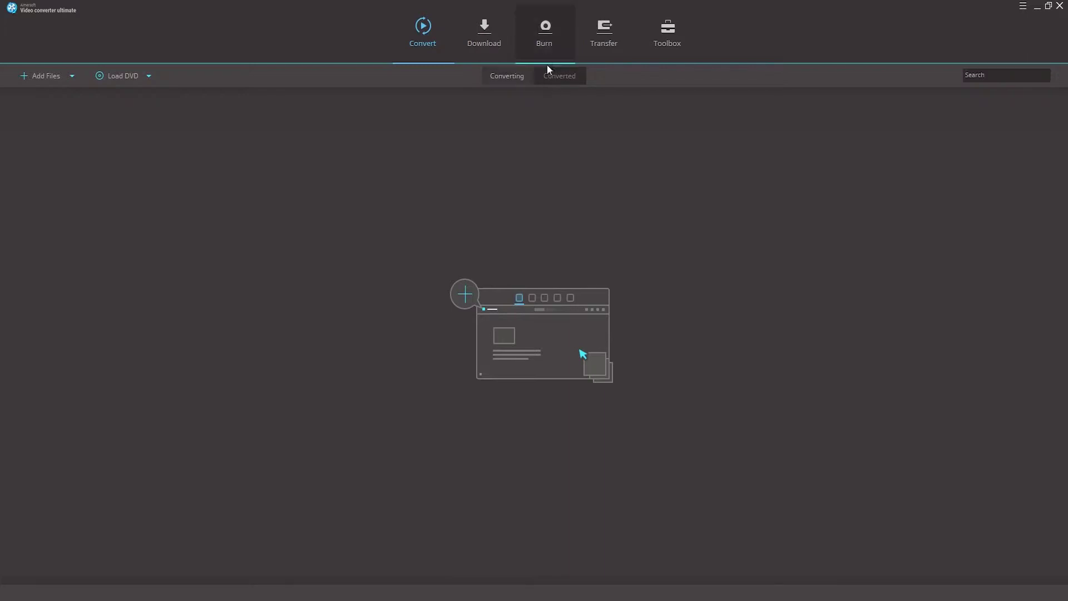
{"action": "left_click", "coordinate": [541, 35]}
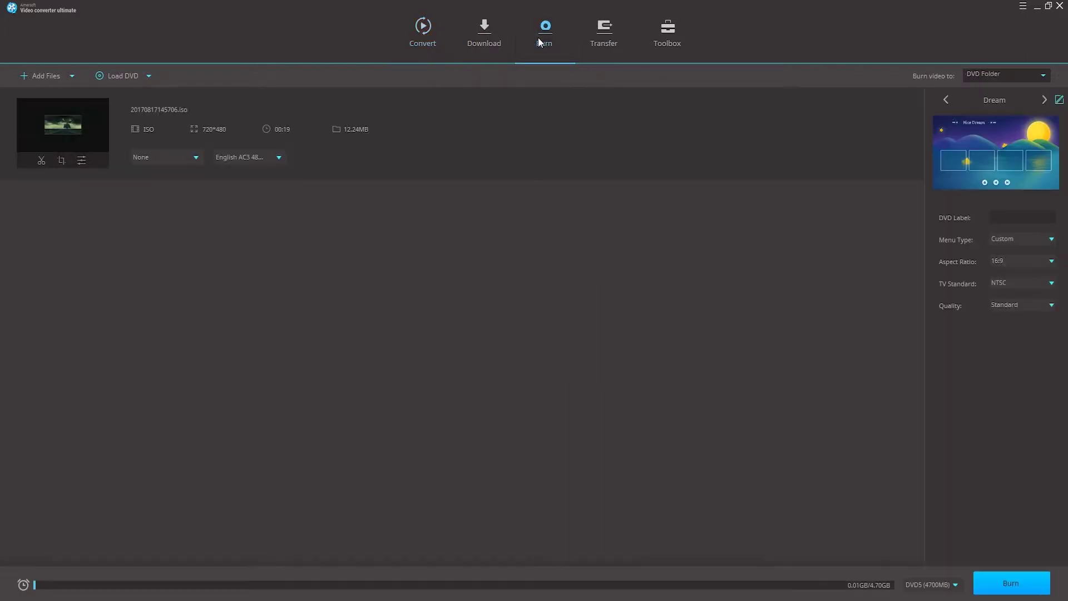
{"action": "left_click", "coordinate": [1044, 105]}
{"action": "left_click", "coordinate": [1044, 104]}
{"action": "left_click", "coordinate": [1044, 103]}
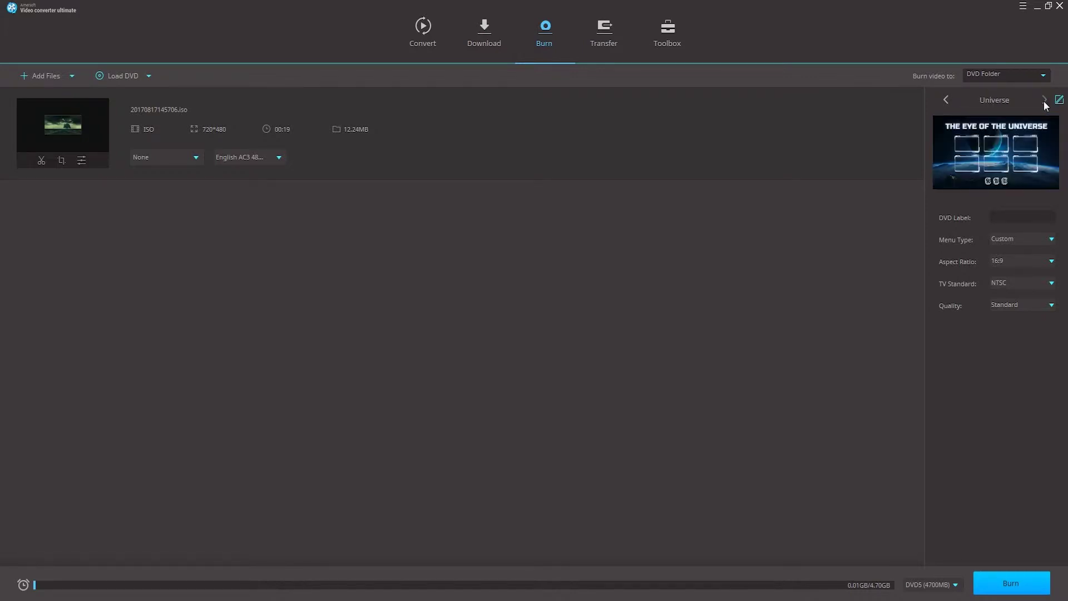
{"action": "left_click", "coordinate": [948, 102]}
{"action": "left_click", "coordinate": [950, 100]}
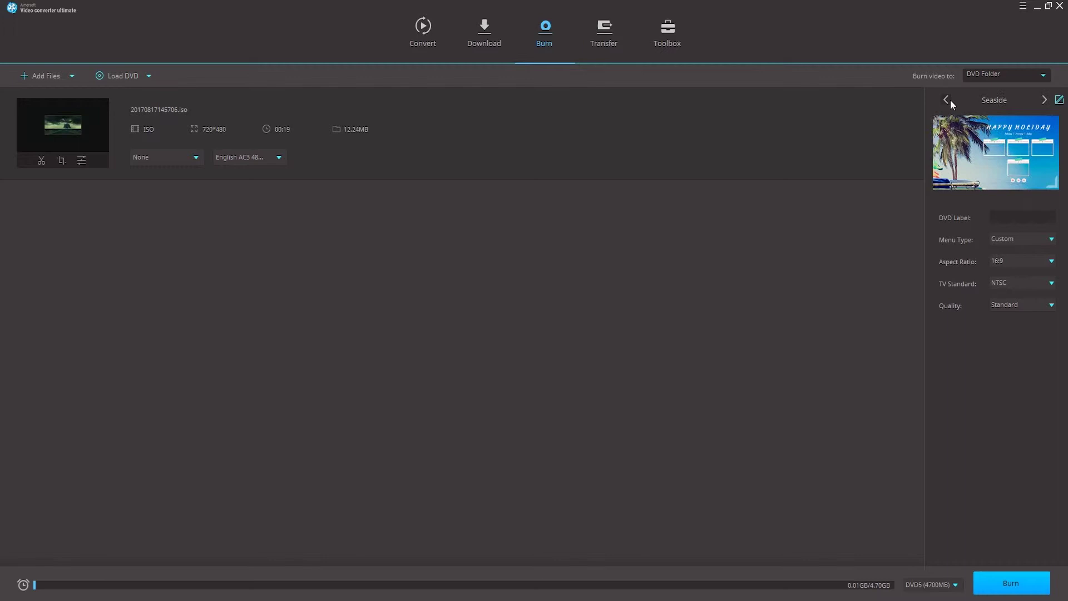
{"action": "left_click", "coordinate": [950, 100]}
{"action": "left_click", "coordinate": [950, 99]}
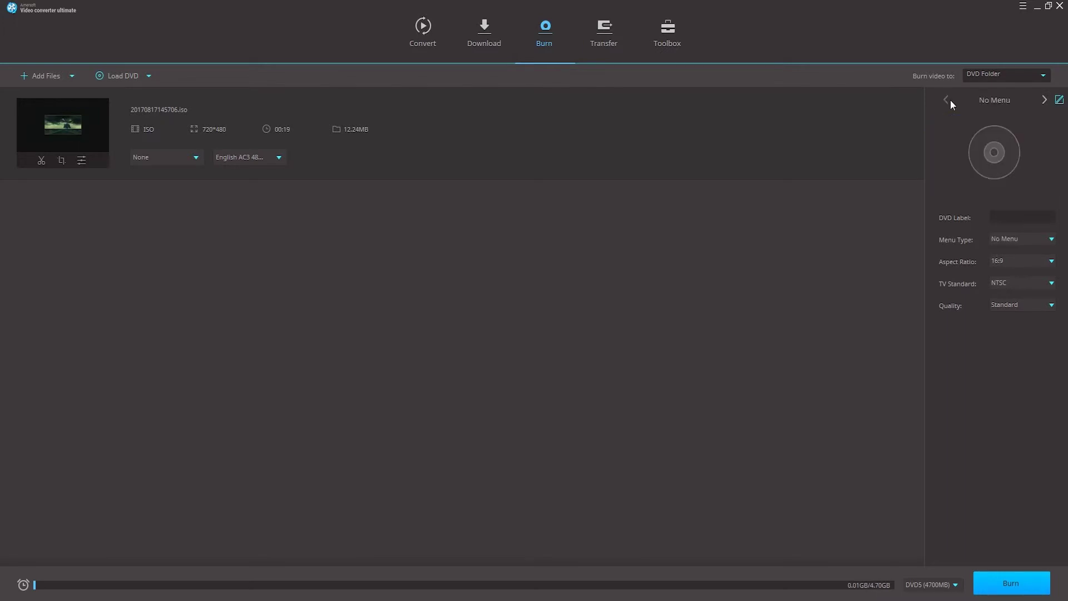
{"action": "left_click", "coordinate": [1046, 102]}
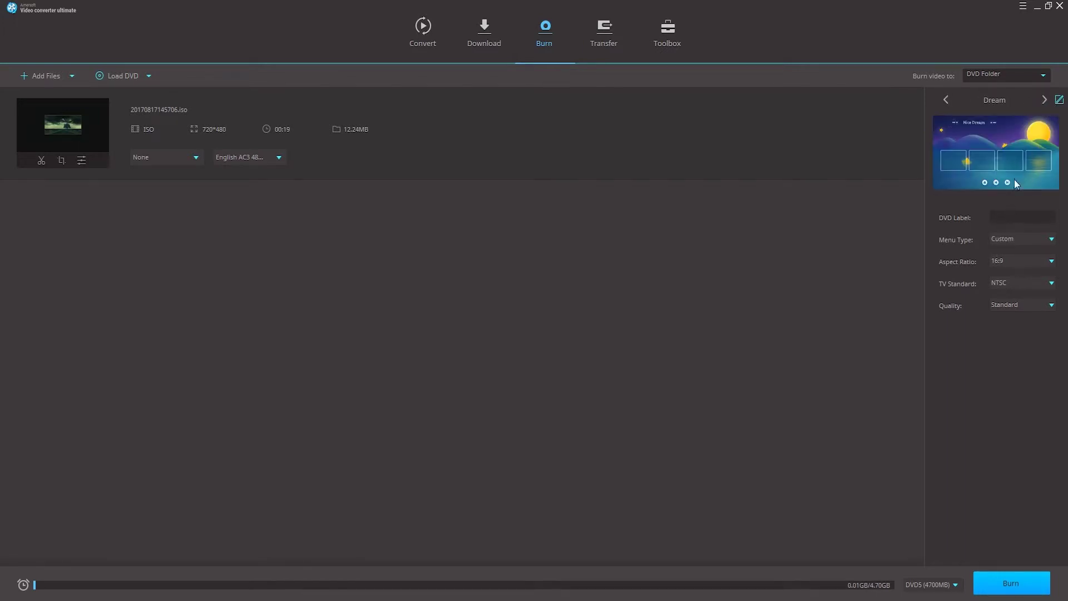
{"action": "left_click", "coordinate": [1060, 101]}
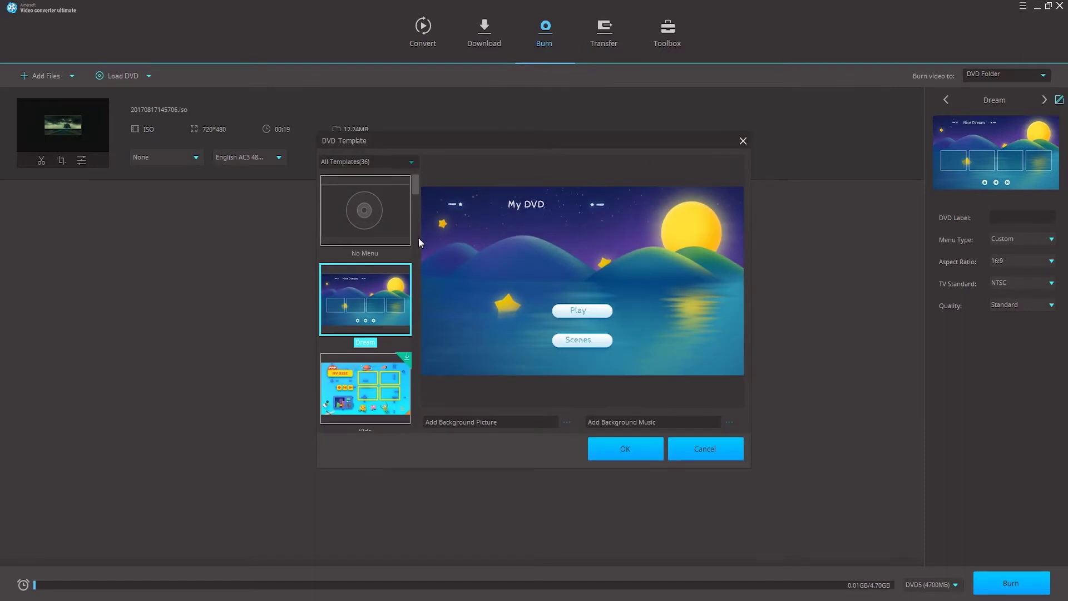
{"action": "left_click_drag", "start_coordinate": [415, 195], "coordinate": [420, 346]}
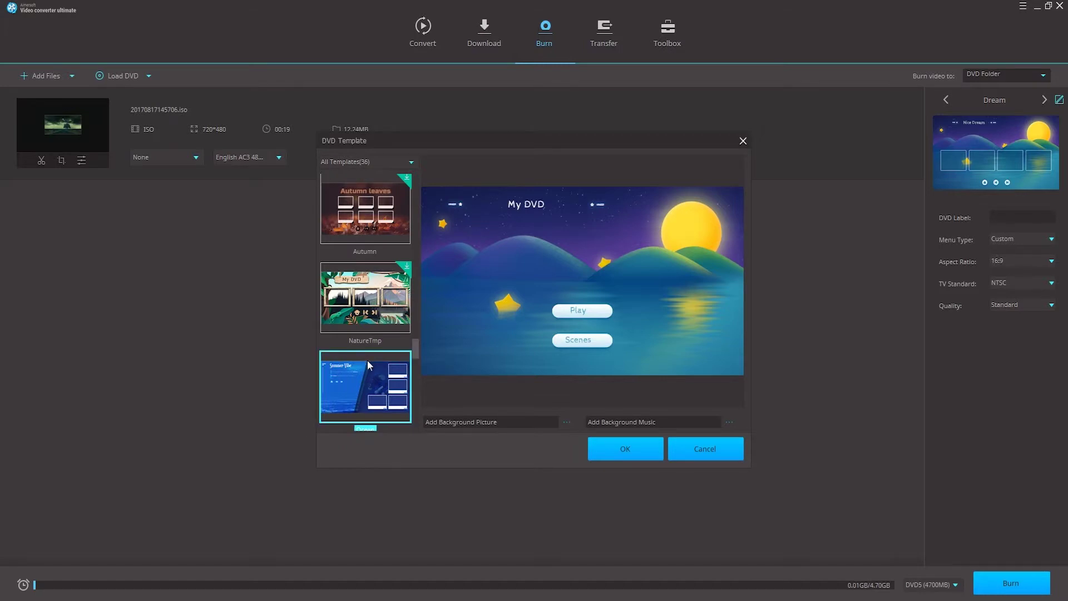
{"action": "left_click", "coordinate": [372, 375]}
{"action": "scroll", "coordinate": [377, 310], "scroll_direction": "up", "scroll_amount": 10}
{"action": "left_click", "coordinate": [377, 310]}
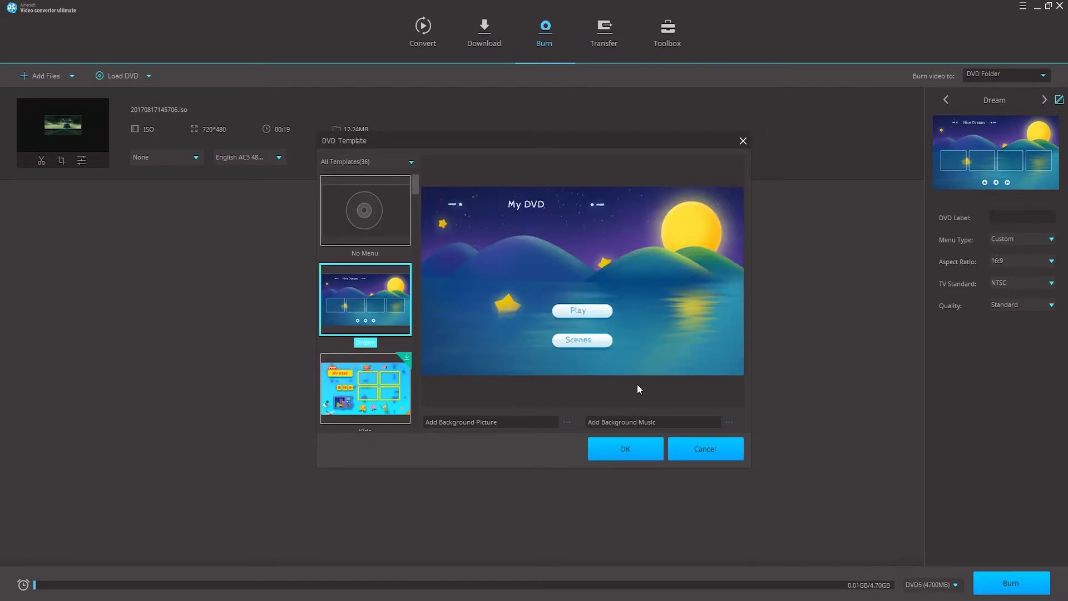
{"action": "left_click", "coordinate": [632, 449]}
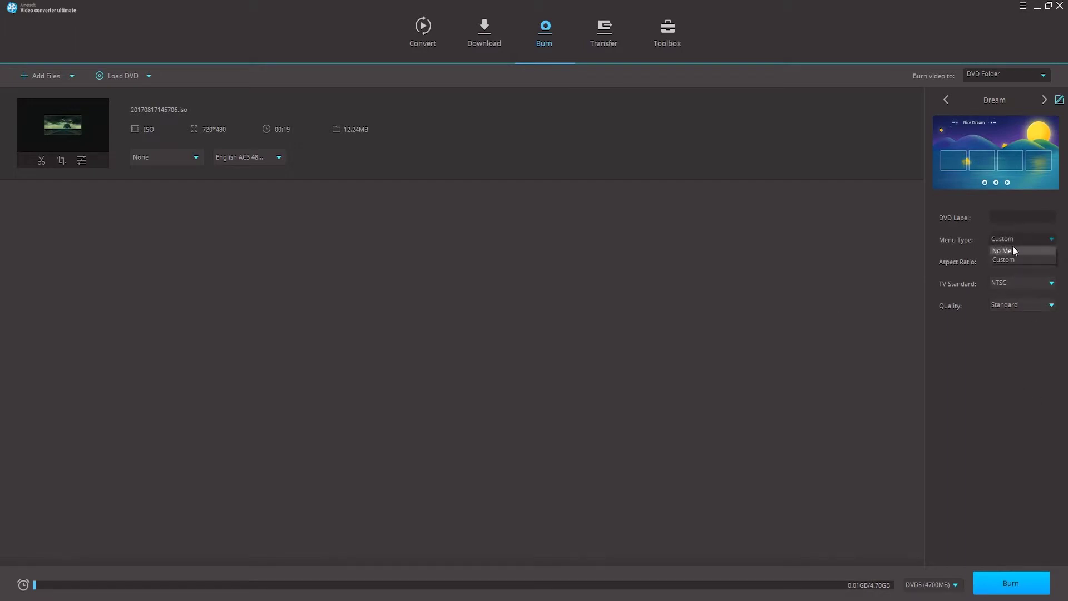
- Keep Custom menu type, 16:9 aspect ratio and NTSC, and set quality to High Quality
{"action": "left_click", "coordinate": [1005, 260]}
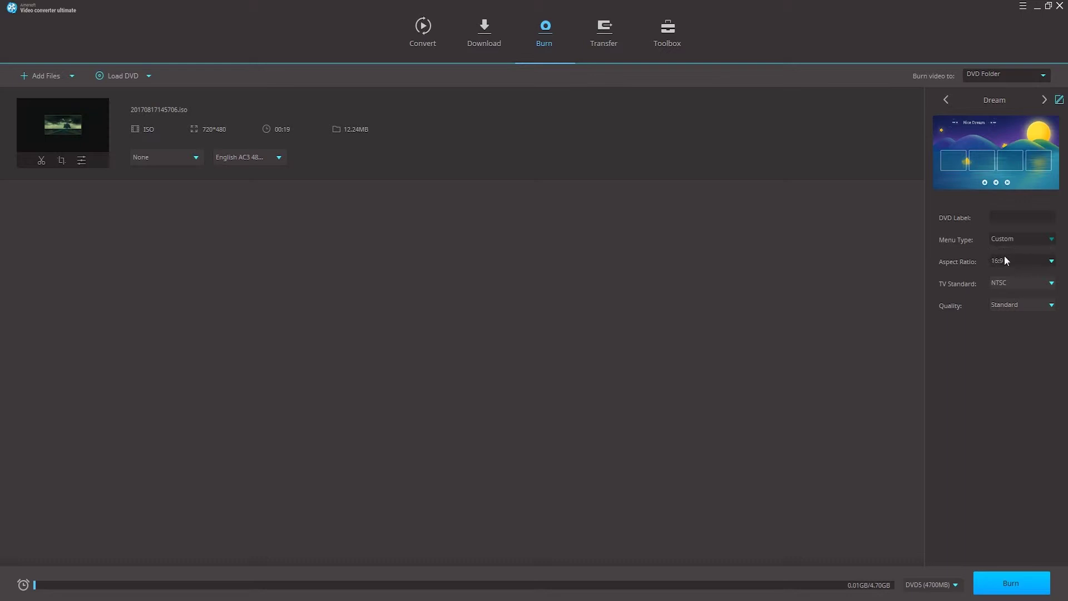
{"action": "left_click", "coordinate": [1012, 261]}
{"action": "left_click", "coordinate": [999, 283]}
{"action": "left_click", "coordinate": [1007, 284]}
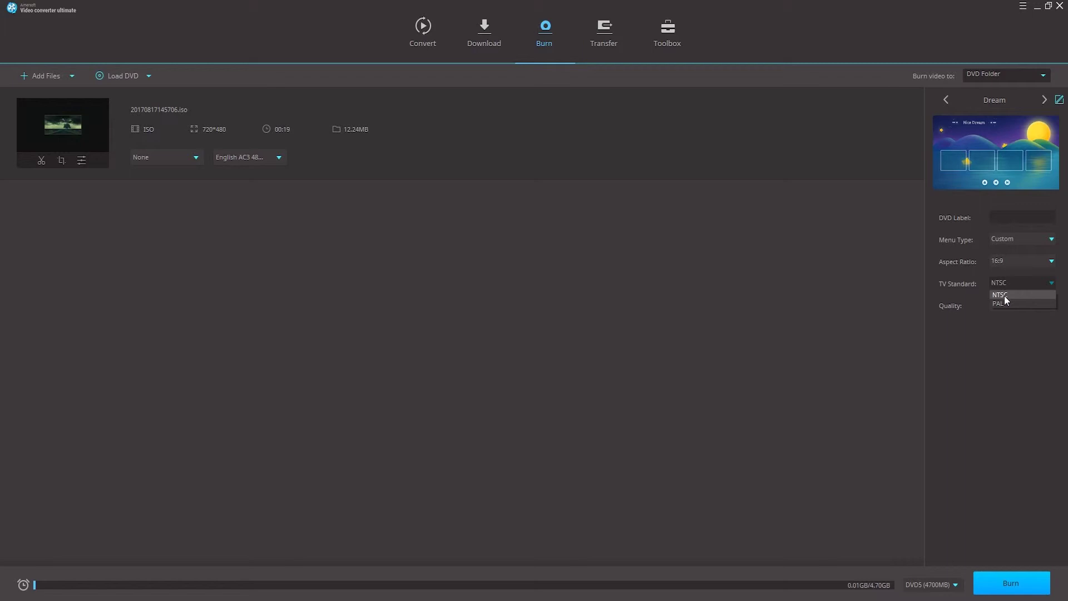
{"action": "left_click", "coordinate": [1004, 296]}
{"action": "left_click", "coordinate": [1016, 305]}
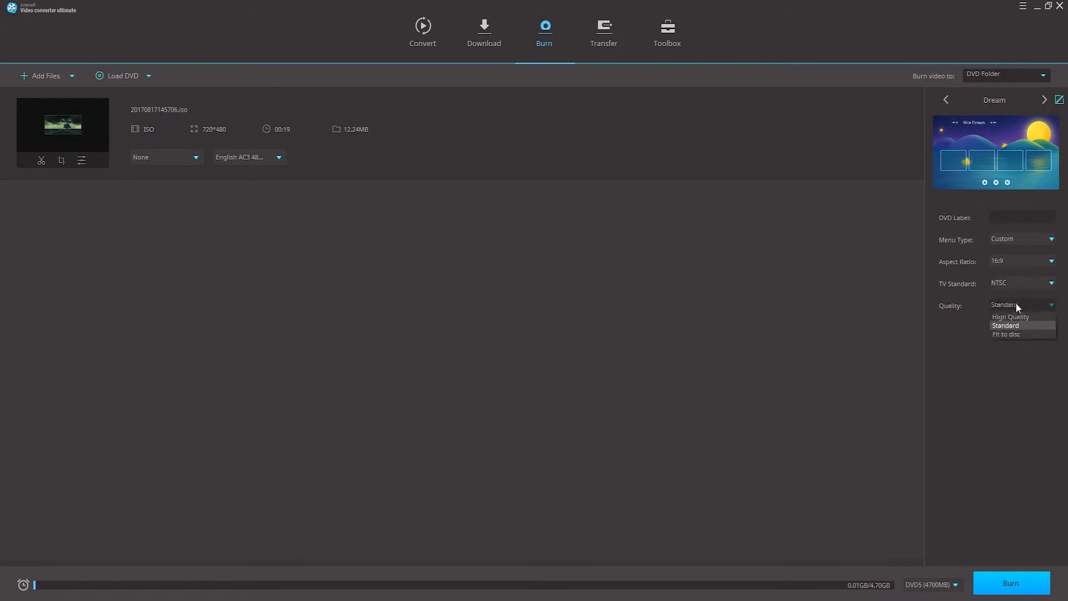
{"action": "left_click", "coordinate": [1011, 316]}
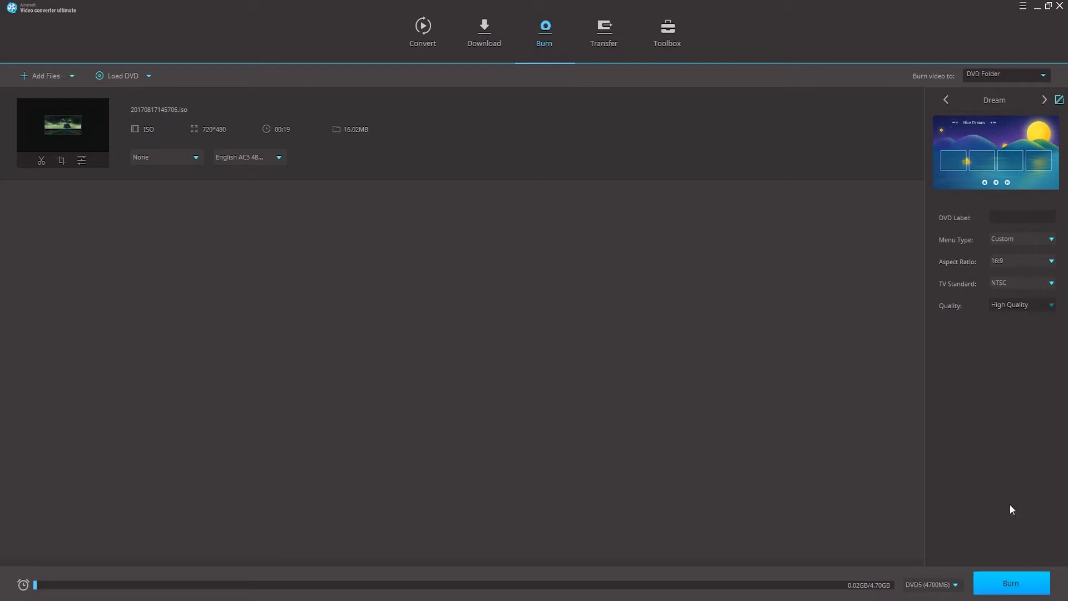
- Leave the disc size at DVD5 (4700MB) and burn the ISO project
{"action": "left_click", "coordinate": [954, 584]}
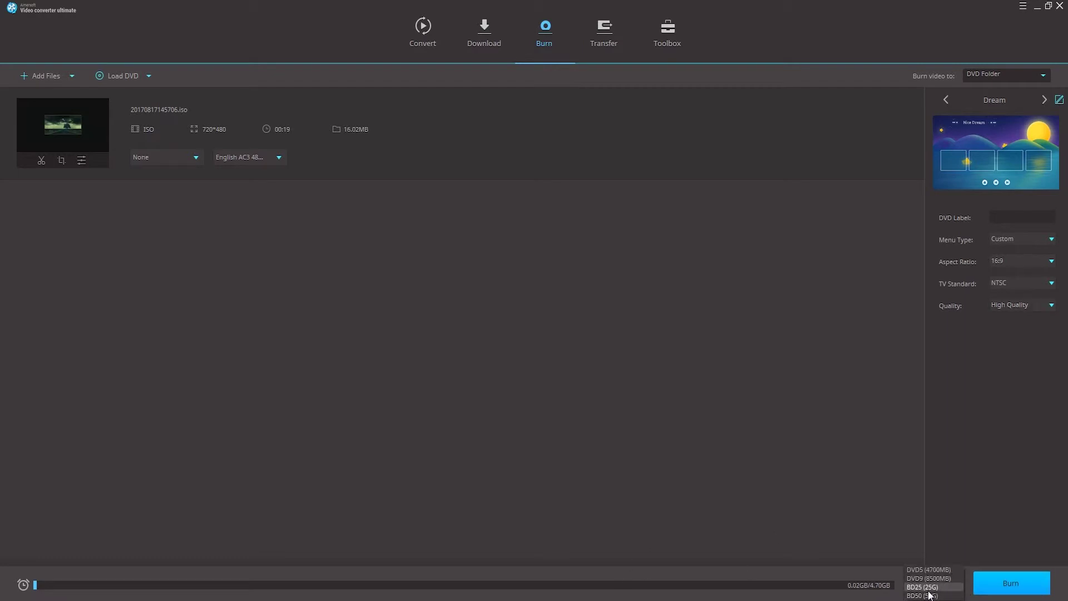
{"action": "left_click", "coordinate": [940, 567]}
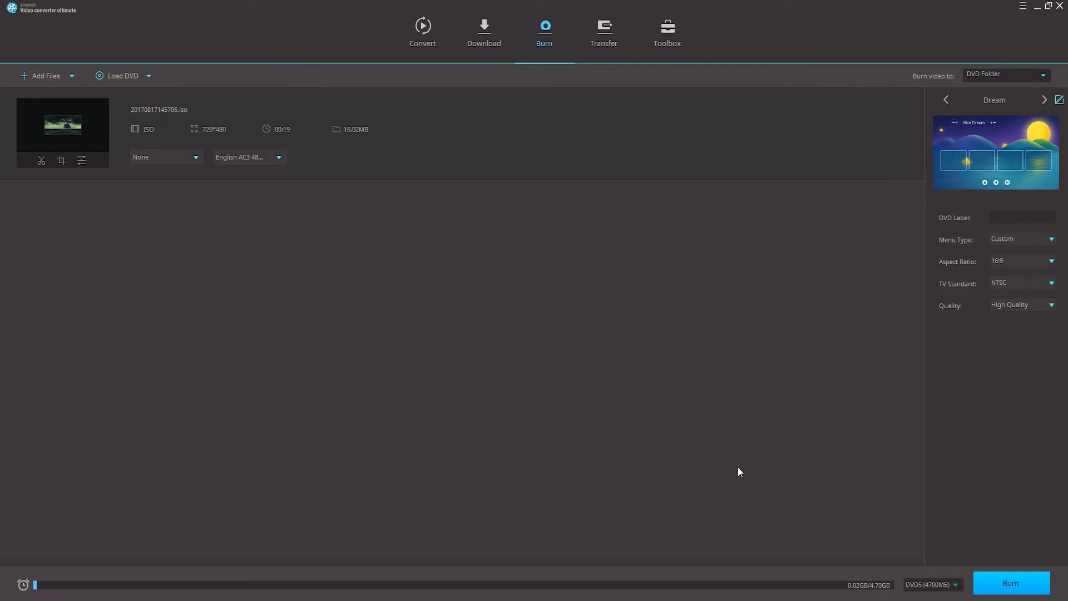
{"action": "left_click", "coordinate": [990, 590]}
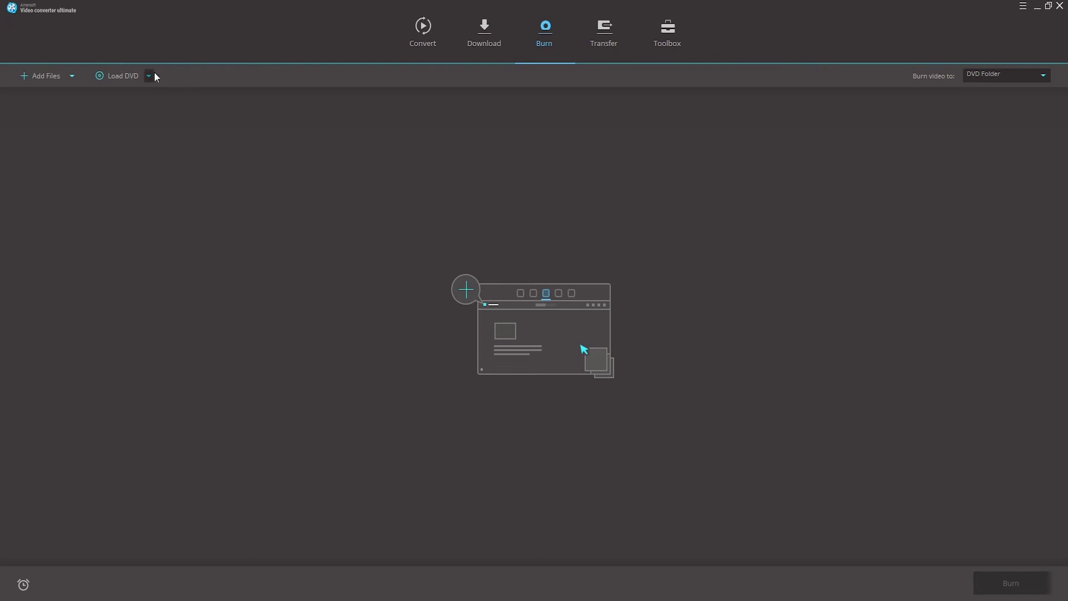
- Load 20170817145706.iso into the Burn list through Load ISO Files
{"action": "left_click", "coordinate": [148, 76]}
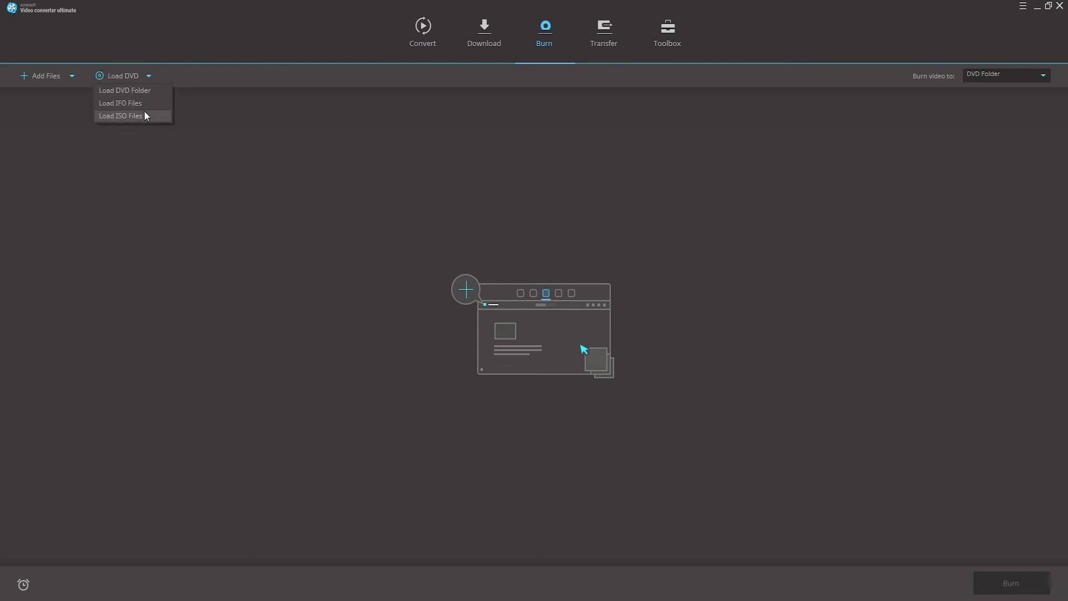
{"action": "left_click", "coordinate": [120, 116]}
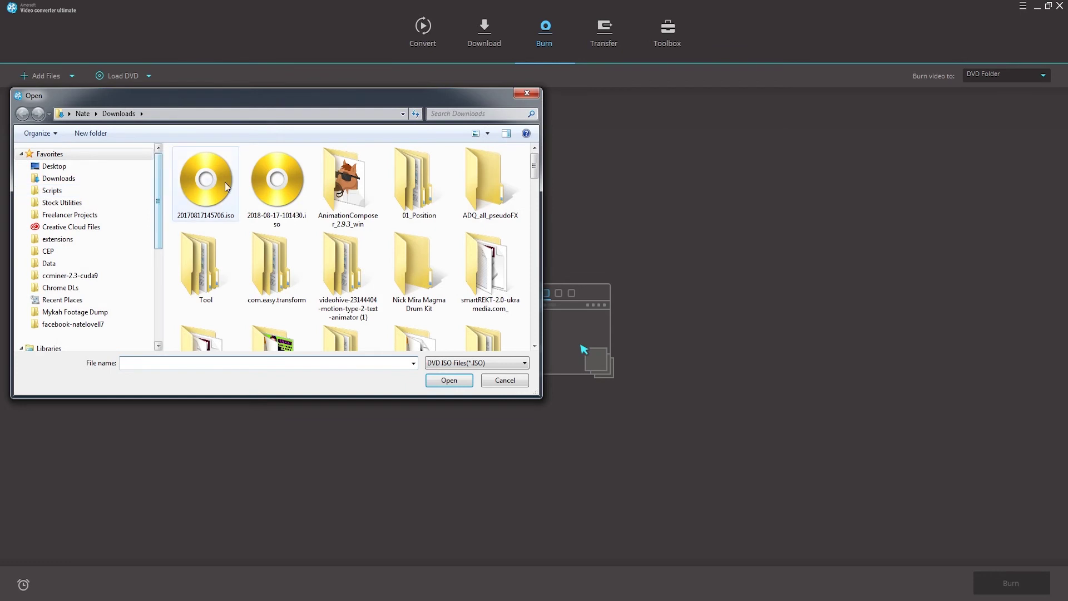
{"action": "left_click", "coordinate": [228, 183]}
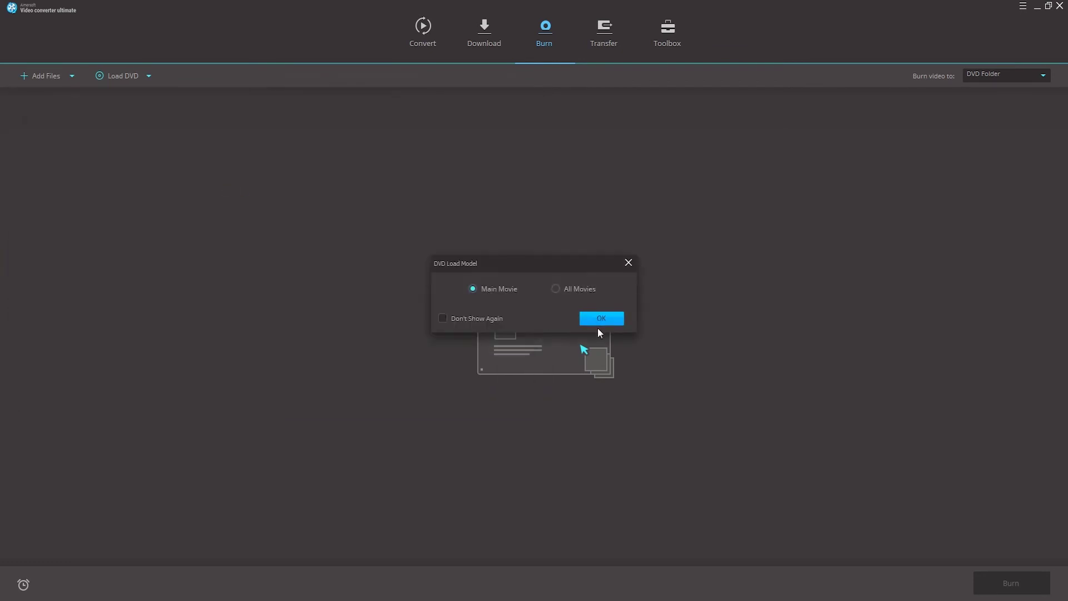
{"action": "left_click", "coordinate": [598, 321]}
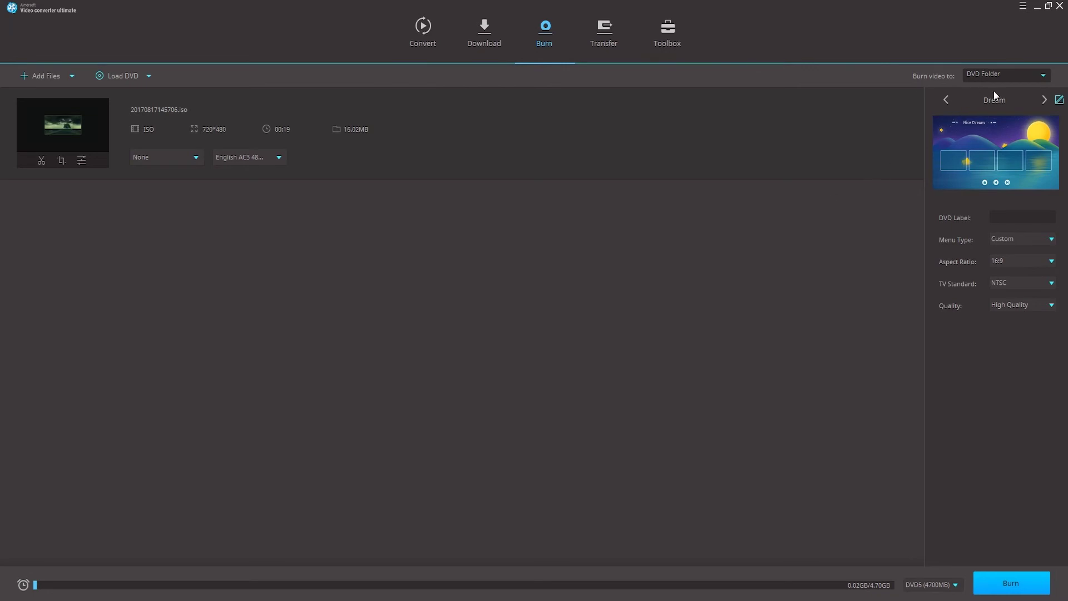
- Switch the DVD menu template from Dream to Seaside and confirm it in the template chooser
{"action": "left_click", "coordinate": [1045, 100]}
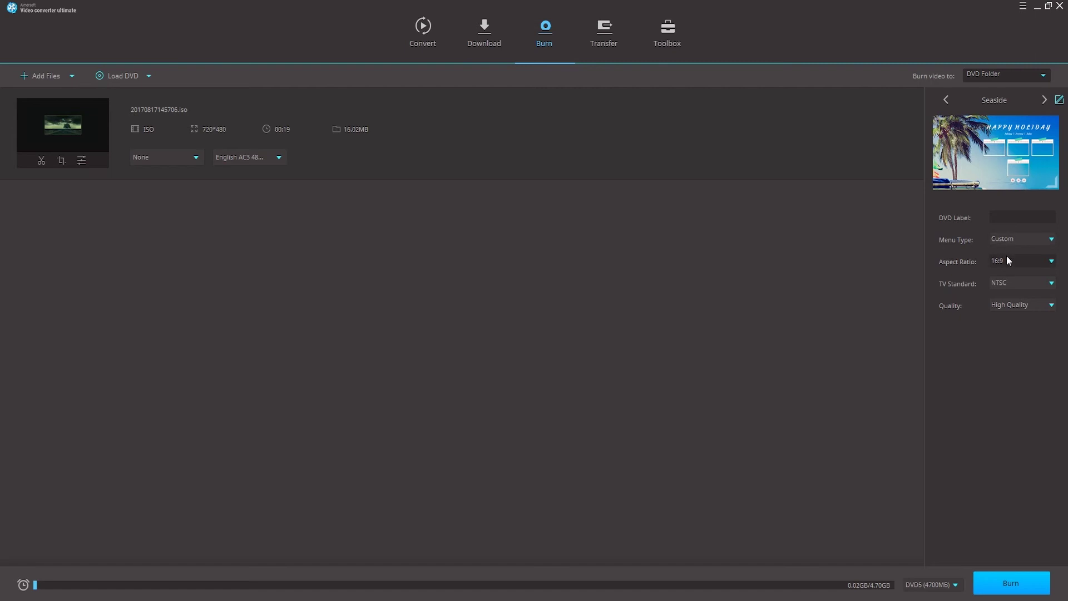
{"action": "left_click", "coordinate": [1059, 100]}
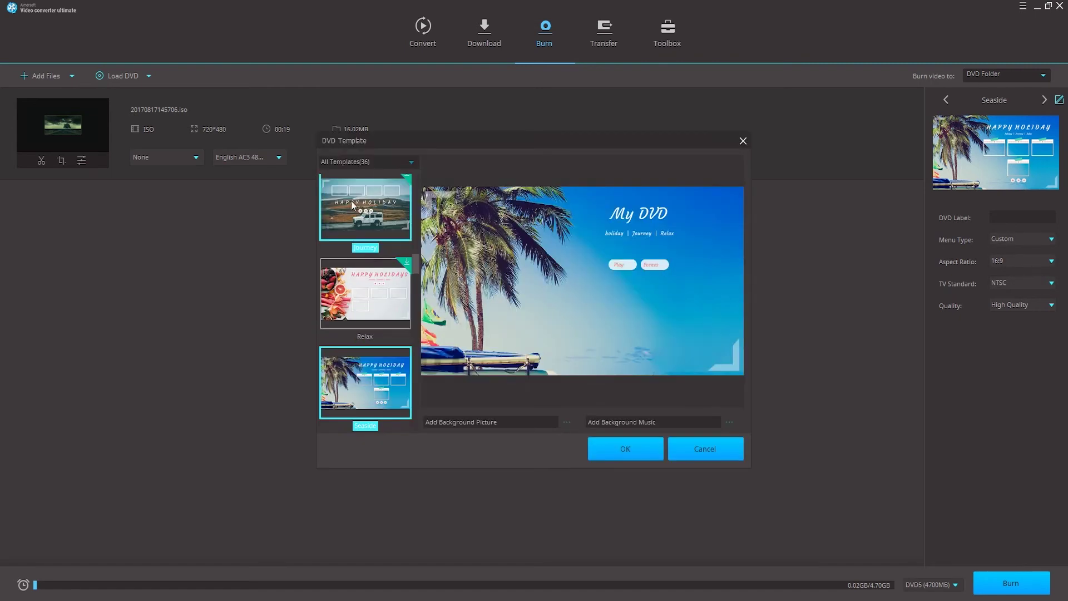
{"action": "left_click_drag", "start_coordinate": [412, 171], "coordinate": [415, 171]}
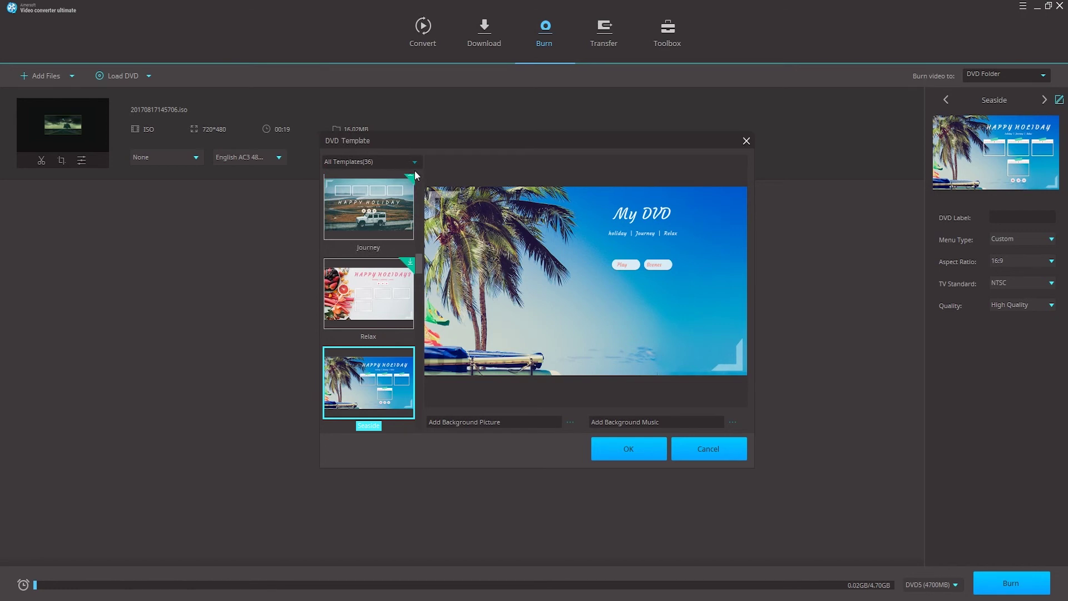
{"action": "left_click", "coordinate": [638, 454]}
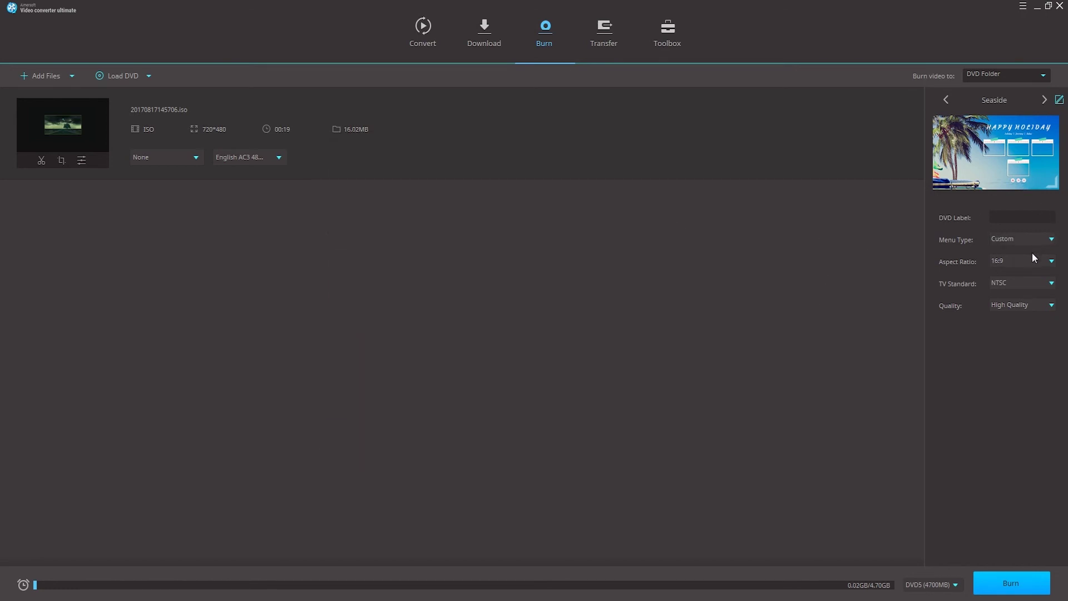
- Confirm NTSC as the TV standard and High Quality as the output quality
{"action": "left_click", "coordinate": [1026, 284]}
{"action": "left_click", "coordinate": [1018, 305]}
{"action": "left_click", "coordinate": [1017, 316]}
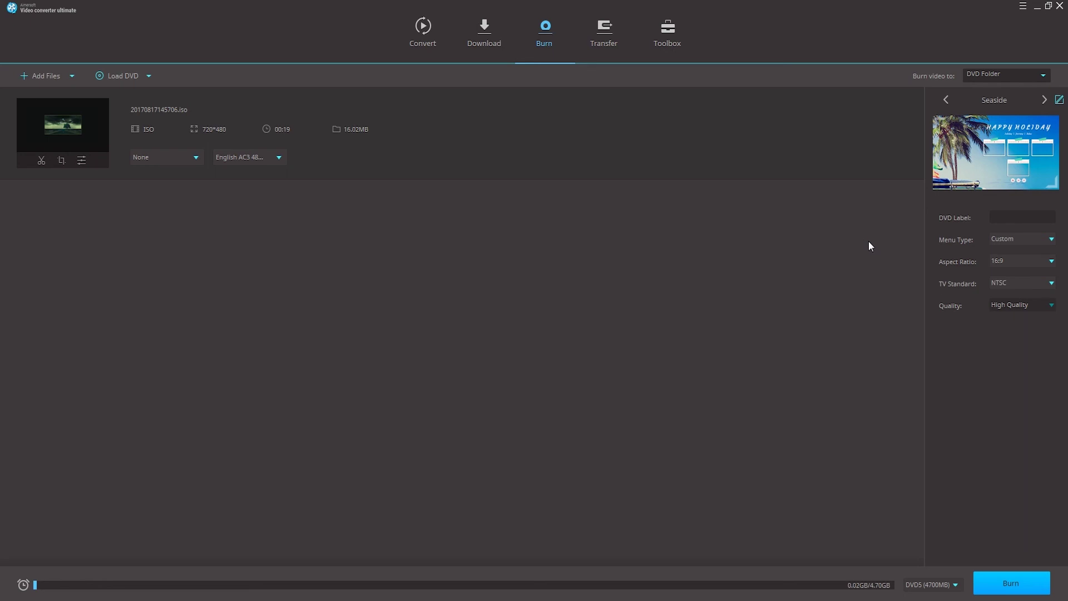
- Set the disc size to DVD9 (8500MB) and start burning the Seaside-menu project
{"action": "left_click", "coordinate": [949, 584]}
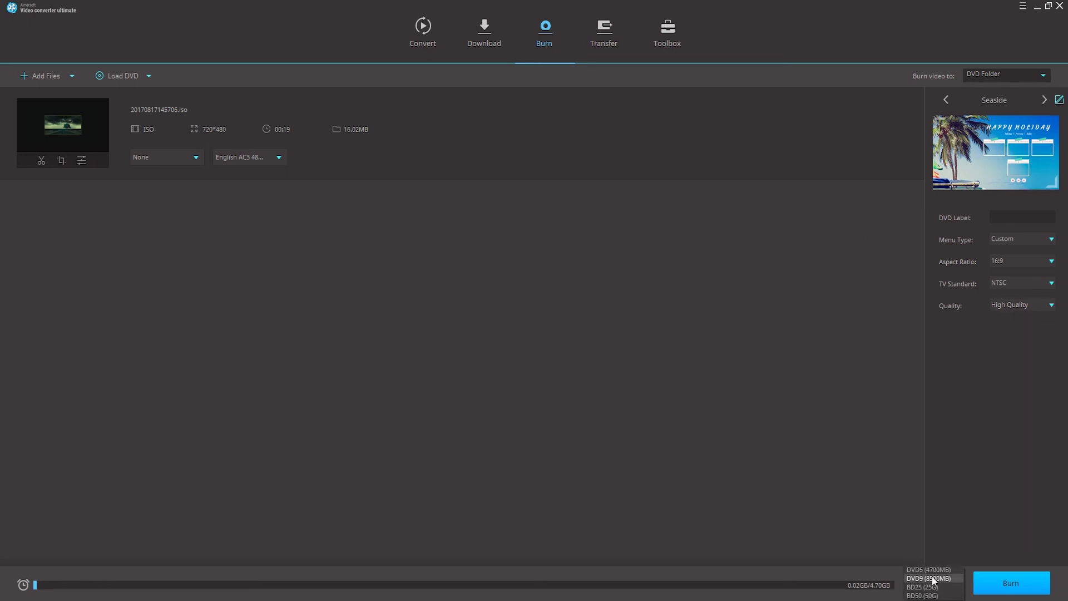
{"action": "left_click", "coordinate": [926, 578]}
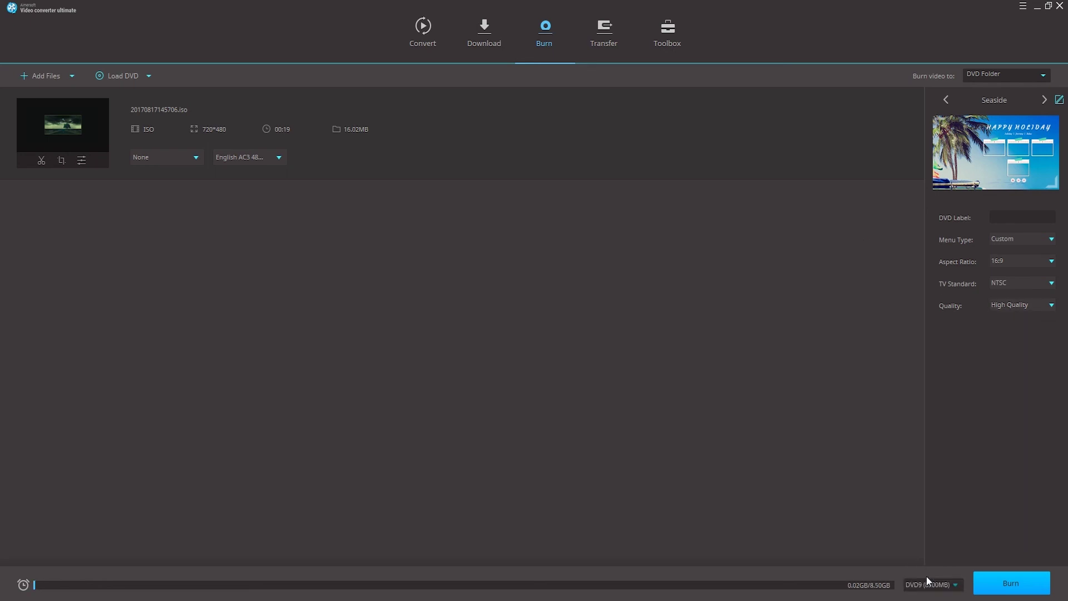
{"action": "left_click", "coordinate": [990, 579]}
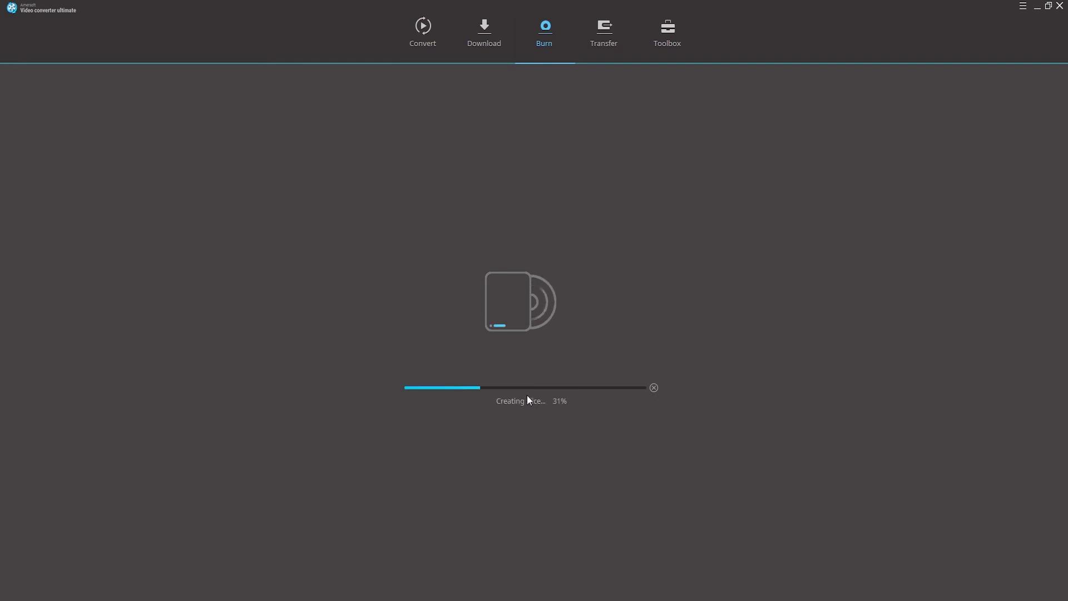